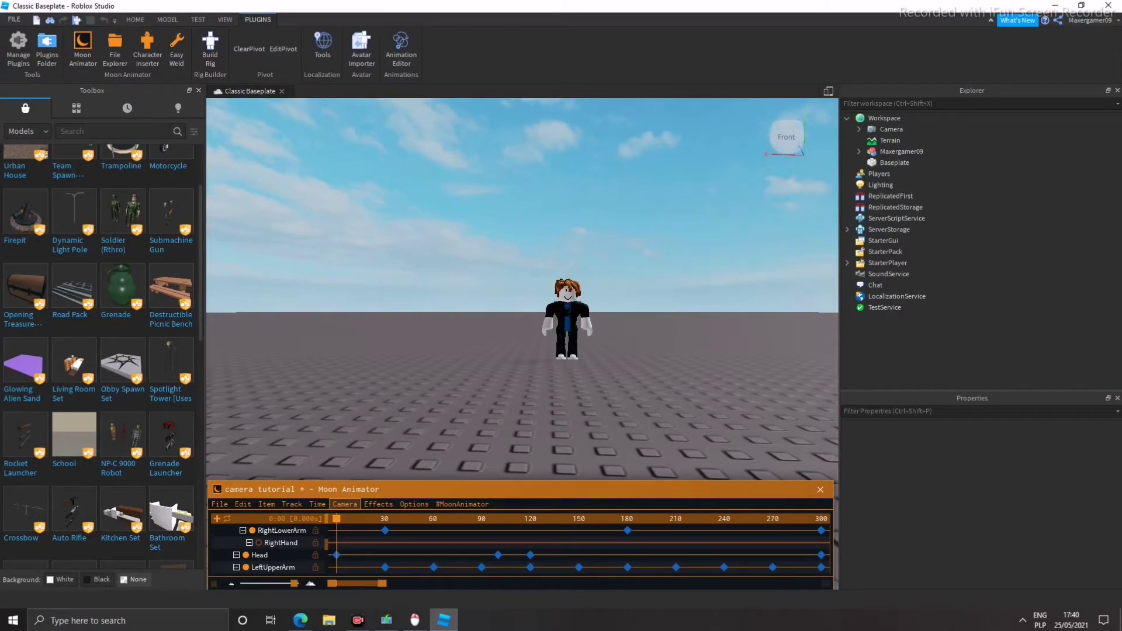
right_drag(523, 292, 522, 287)
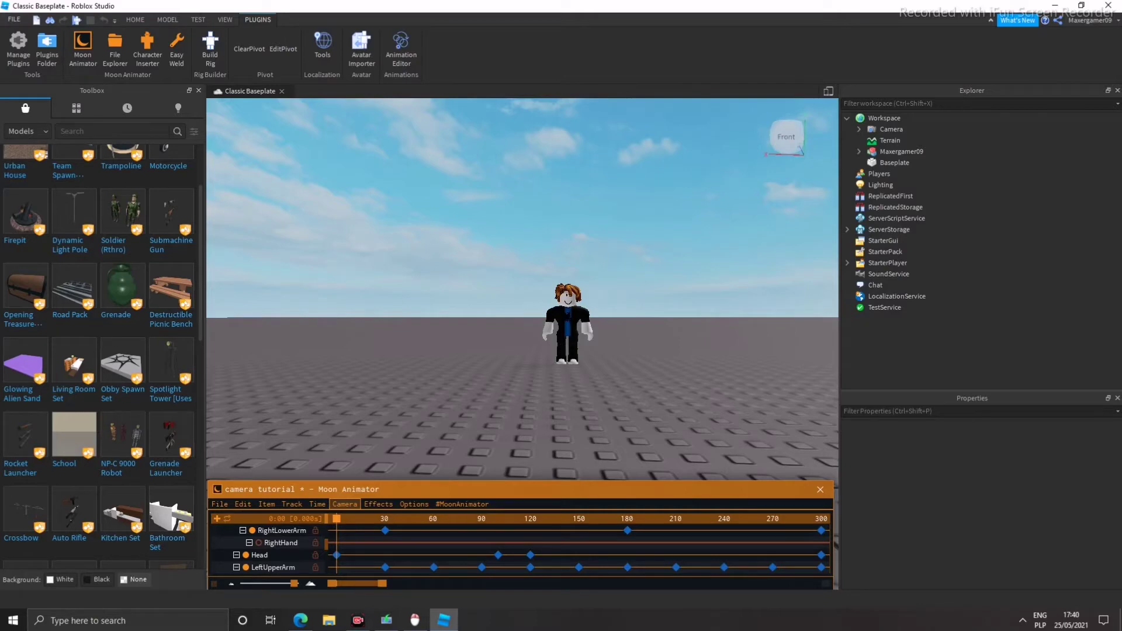
key(w)
right_drag(522, 290, 528, 259)
key(w)
key(w)
key(d)
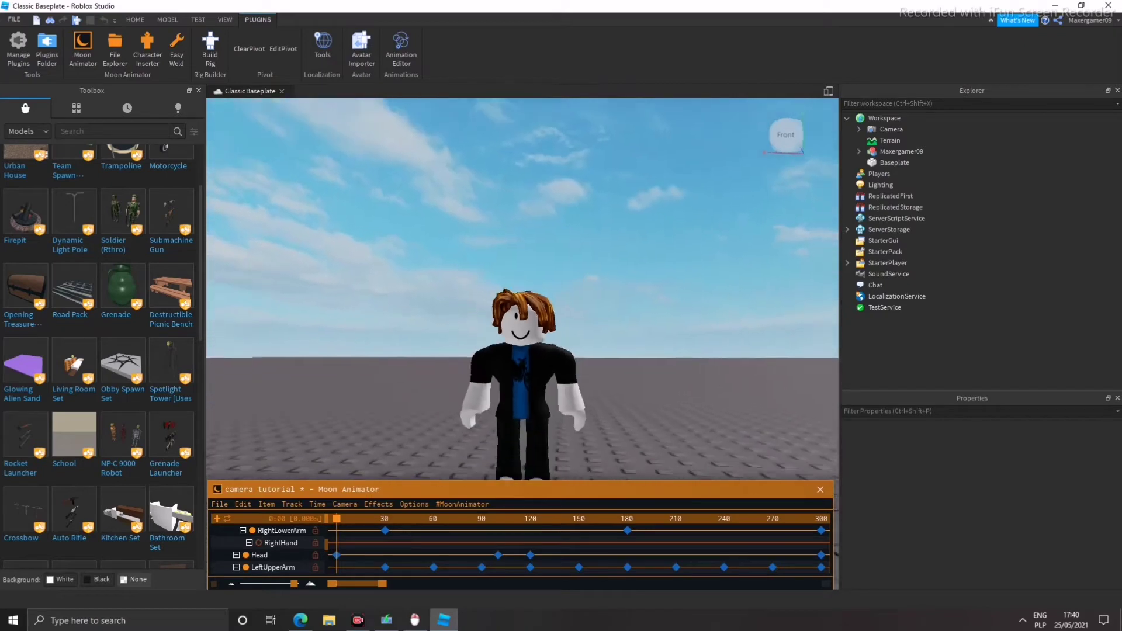
key(w)
key(d)
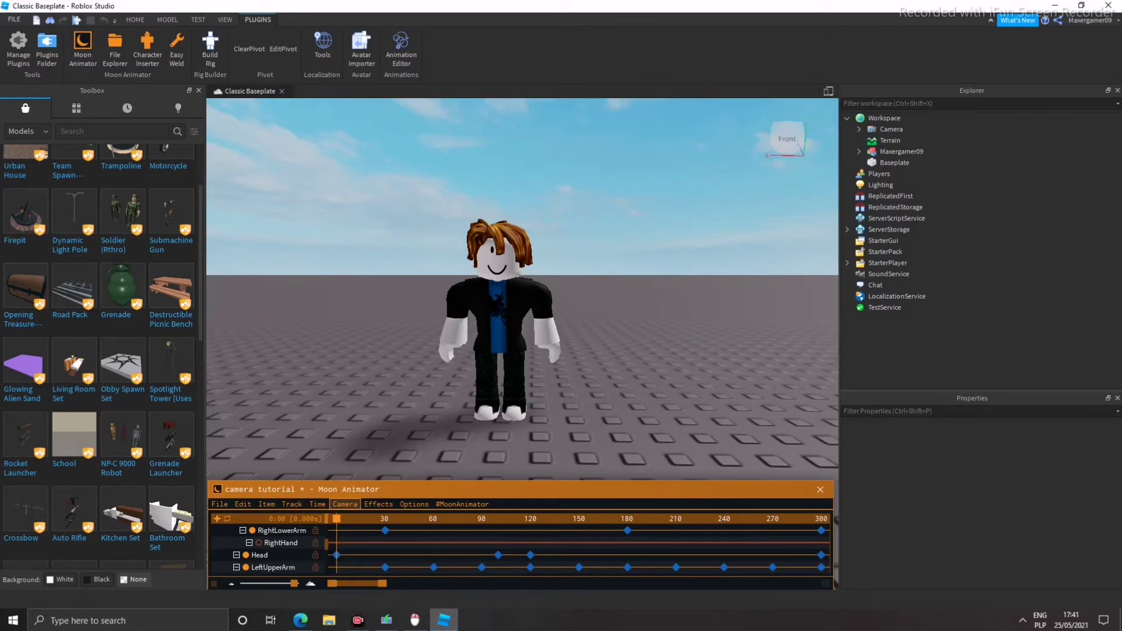
Add a camera to the Moon Animator timeline of the camera tutorial animation
click(345, 504)
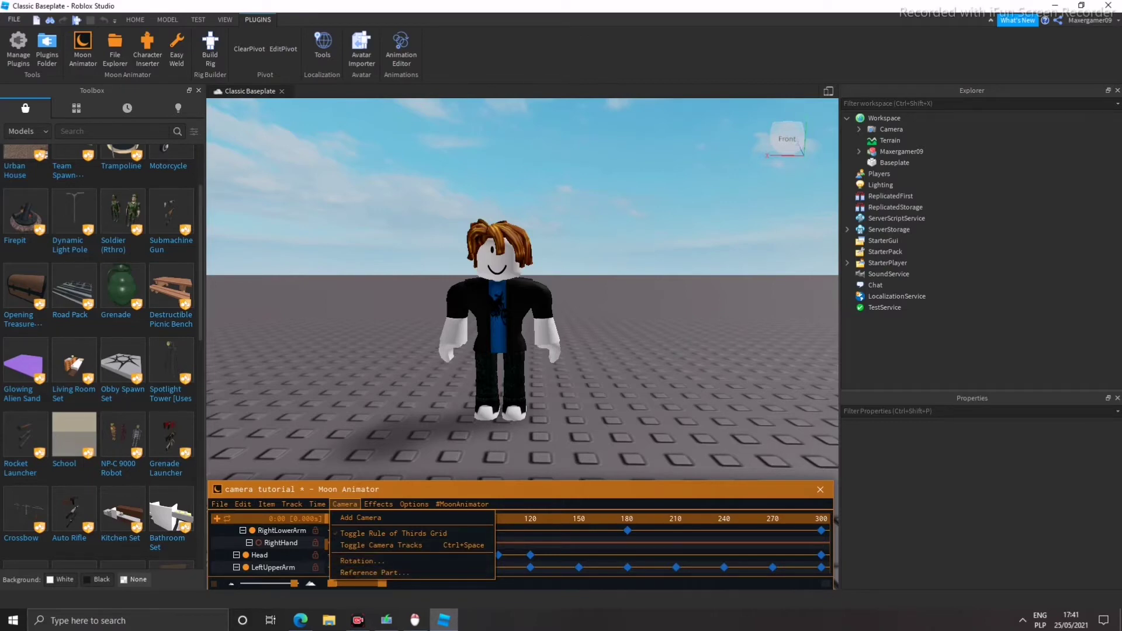
mouse_move(379, 504)
mouse_move(344, 504)
click(360, 517)
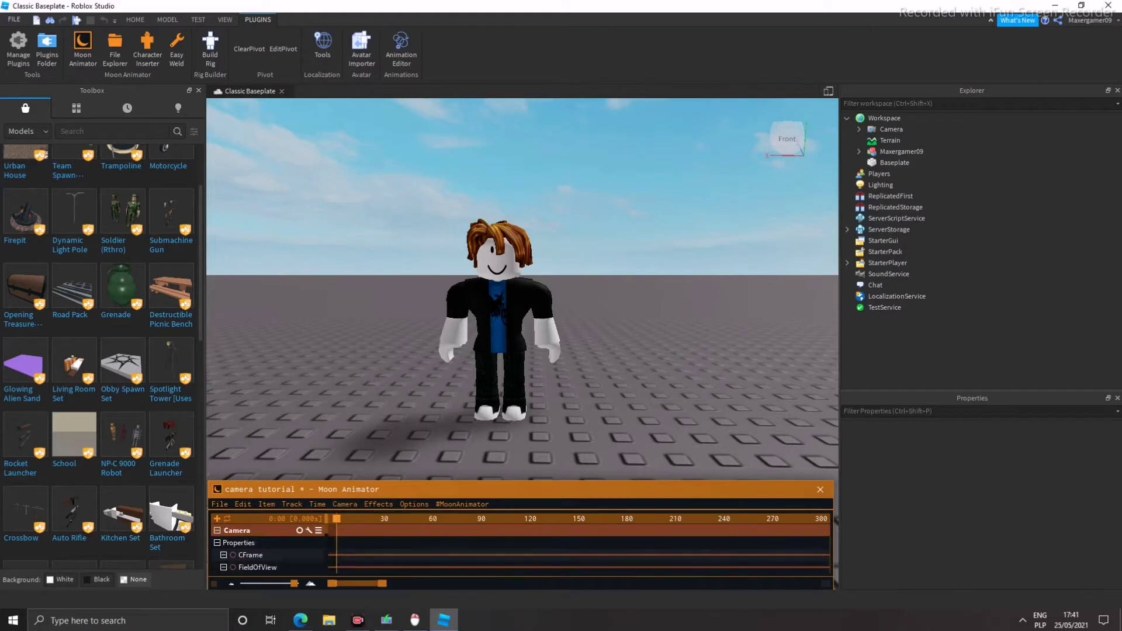
scroll(522, 289, down, 5)
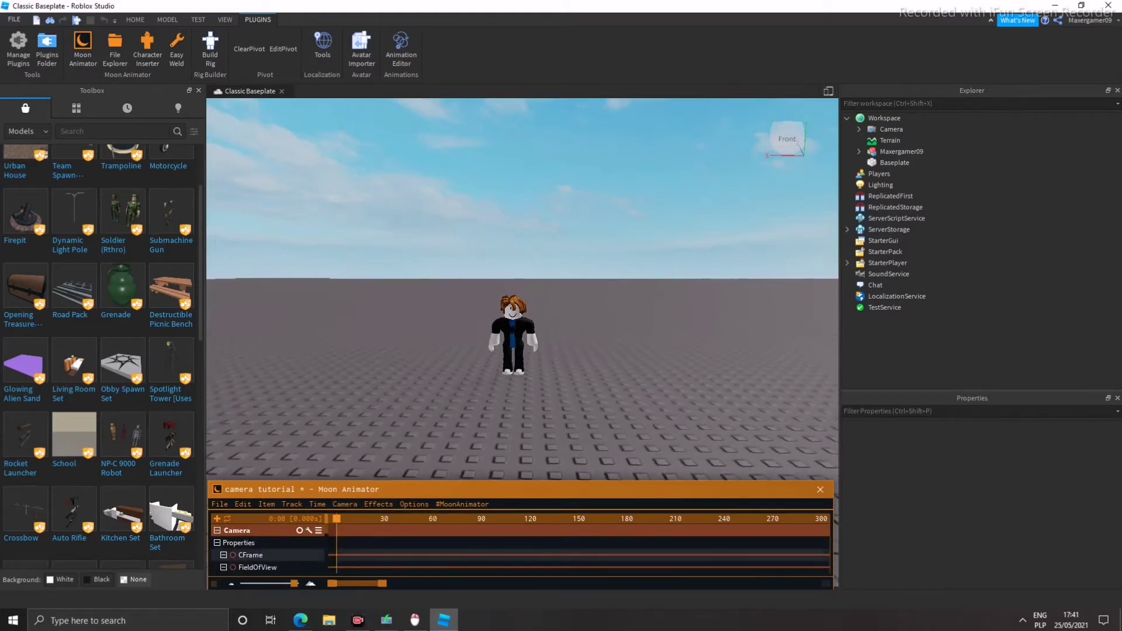
scroll(522, 290, up, 5)
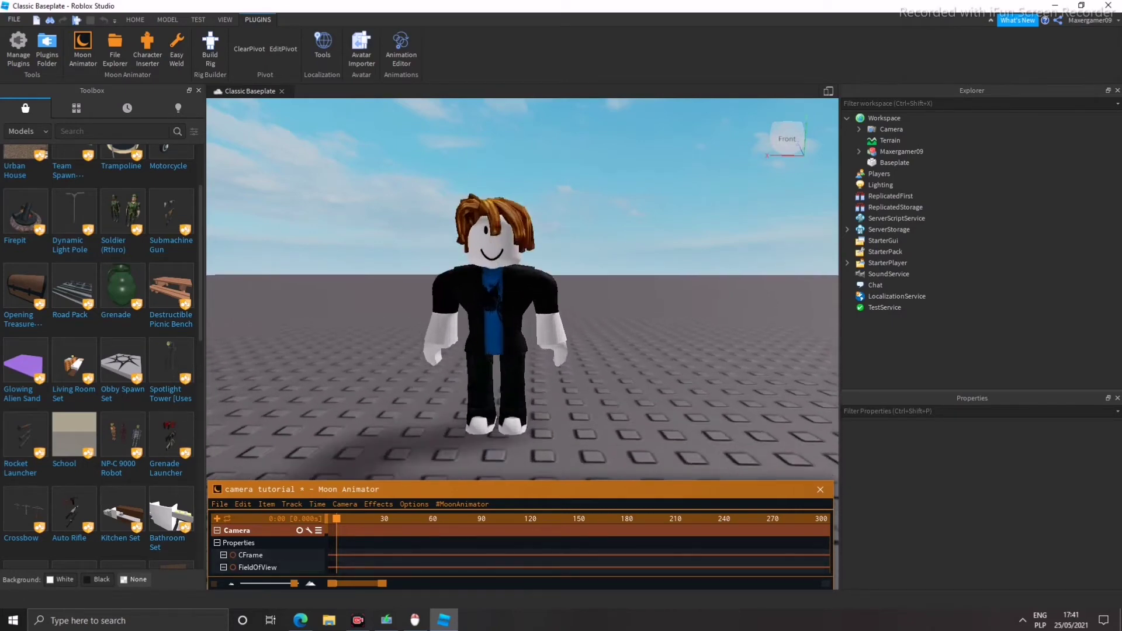
scroll(523, 290, up, 3)
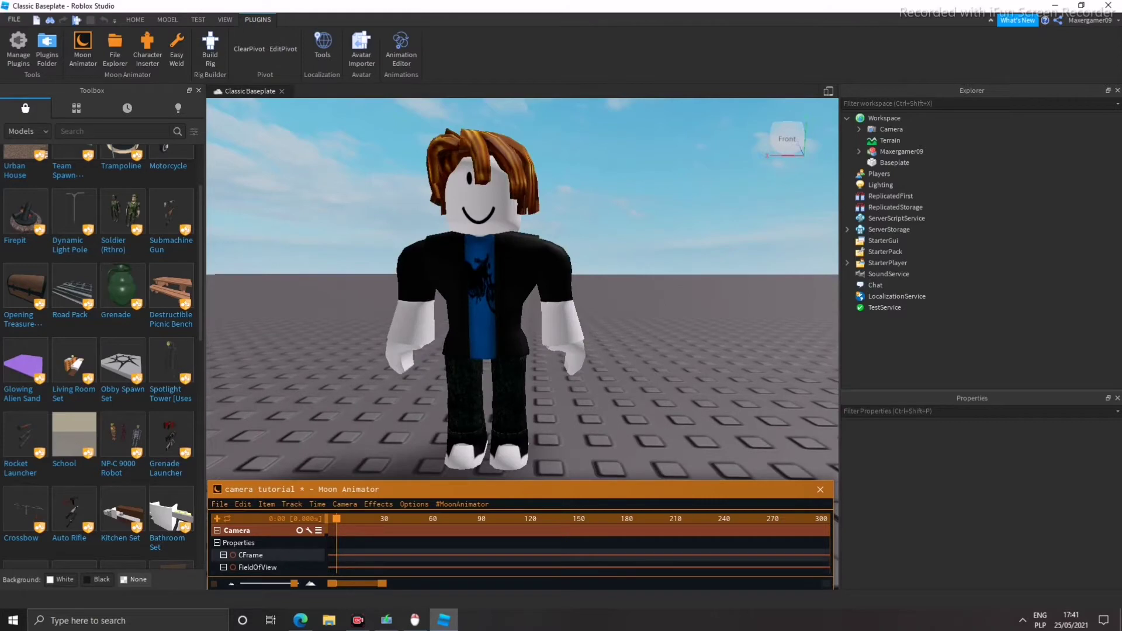
scroll(523, 289, down, 5)
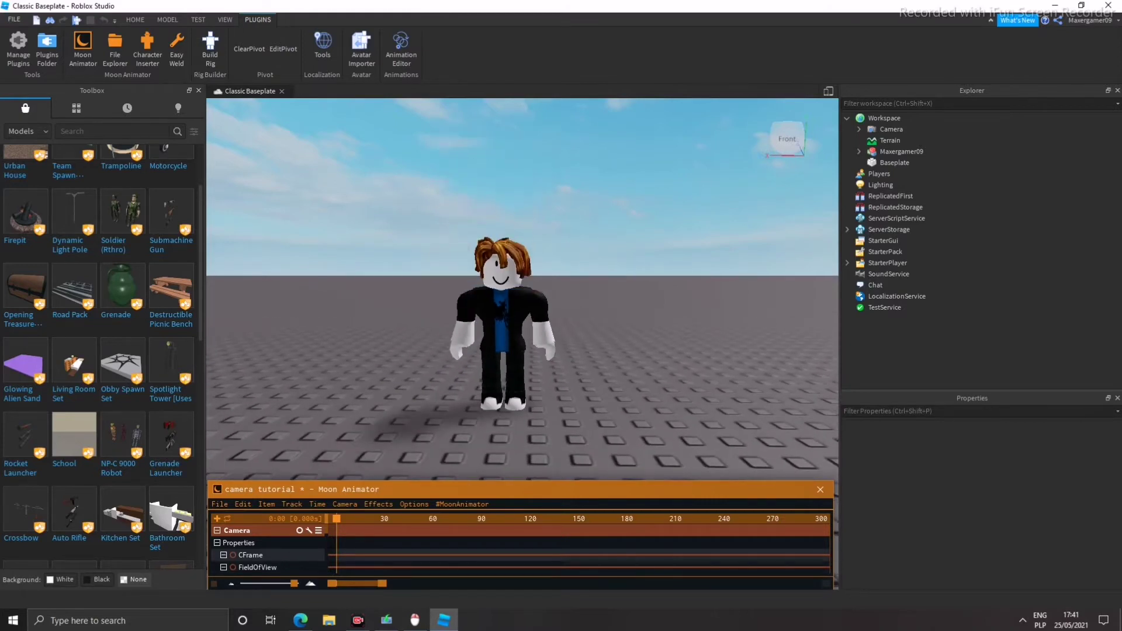
scroll(523, 289, up, 4)
scroll(522, 289, down, 5)
Frame the character from a distant right-side view and add a keyframe to the camera's CFrame track at frame 0
mouse_move(523, 289)
right_down()
mouse_move(544, 285)
mouse_move(527, 313)
mouse_move(565, 315)
mouse_move(521, 273)
mouse_move(541, 288)
right_up()
key(a)
key(s)
key(d)
key(a)
key(a)
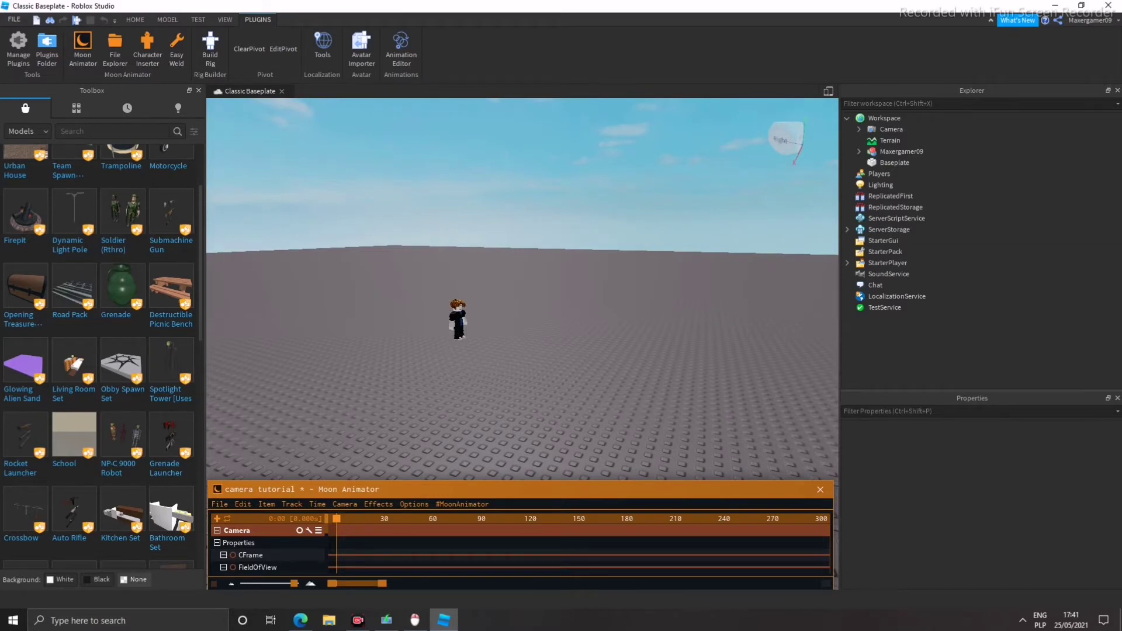
mouse_move(523, 290)
right_down()
mouse_move(499, 279)
mouse_move(510, 285)
right_up()
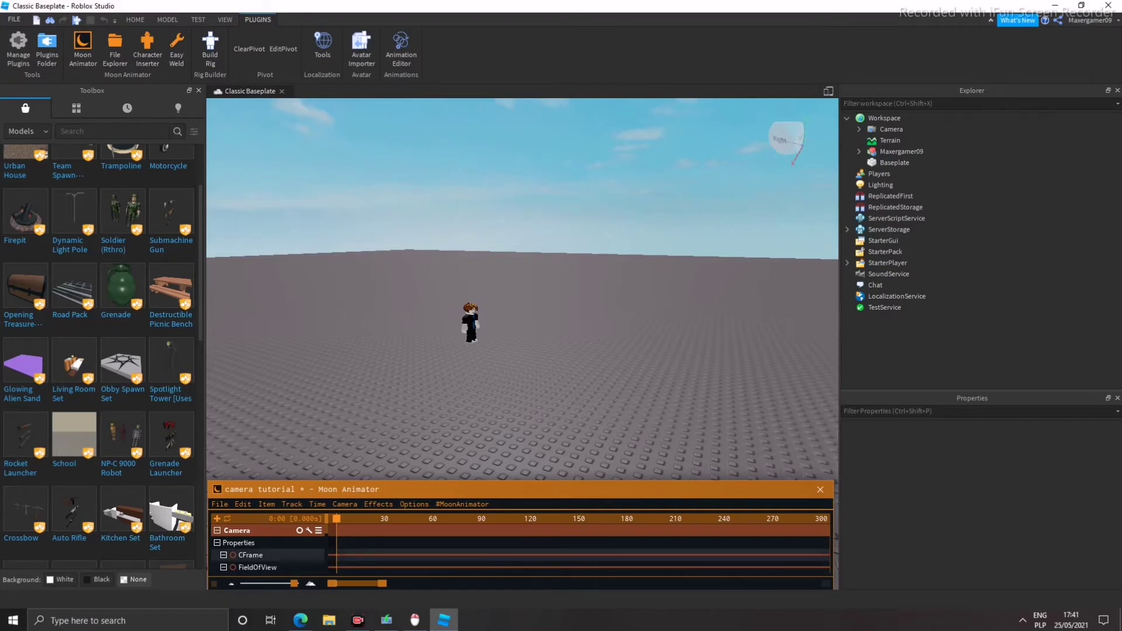
click(252, 556)
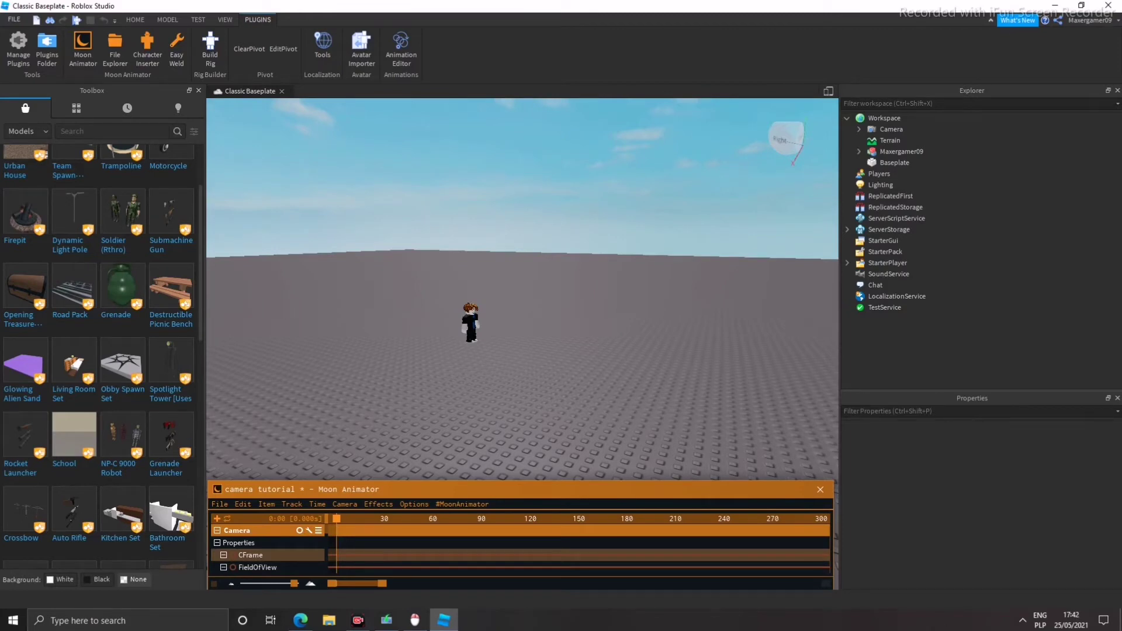
key(plus)
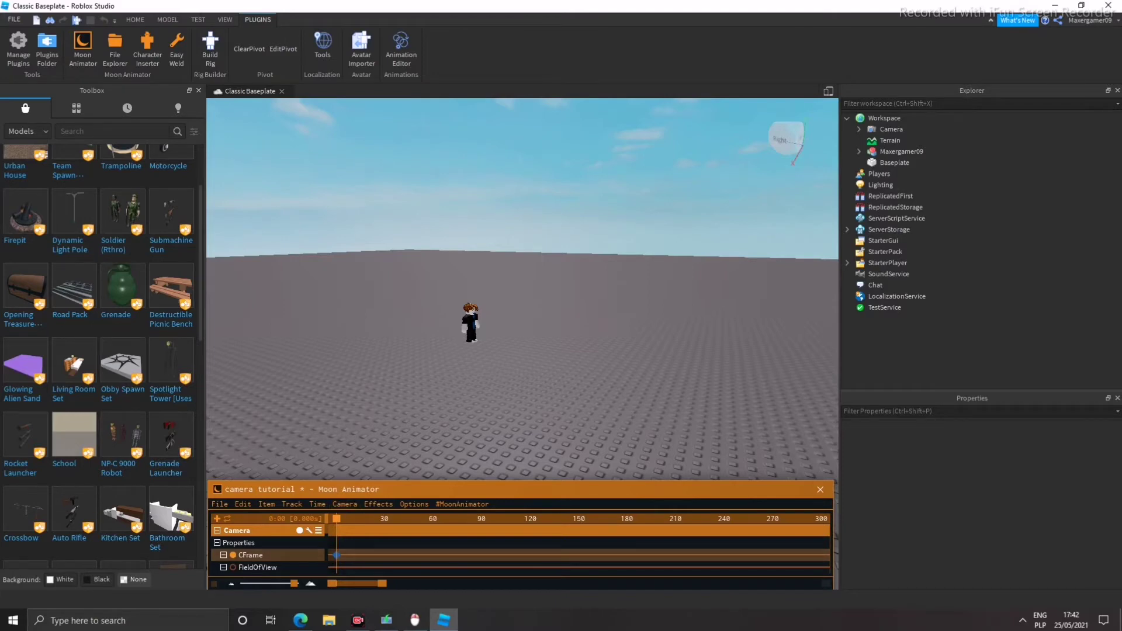
Key the camera's CFrame at frame 90 with a closer view of the character from the front
drag(337, 519, 371, 519)
key(d)
right_drag(522, 289, 487, 283)
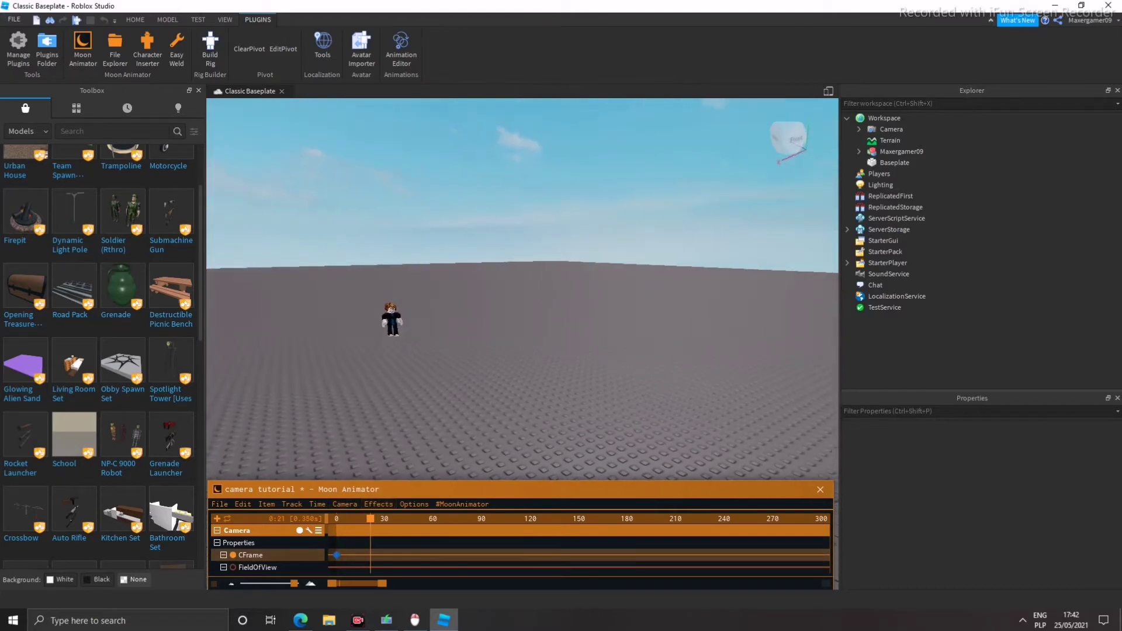
drag(370, 519, 482, 519)
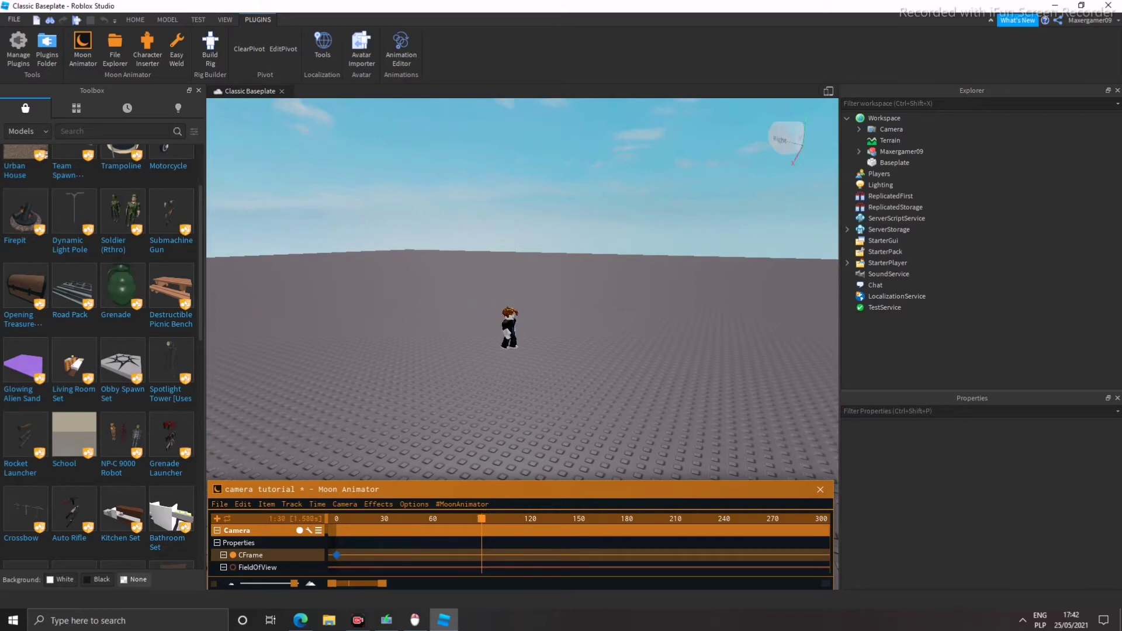
key(d)
right_drag(523, 292, 387, 288)
key(w)
key(d)
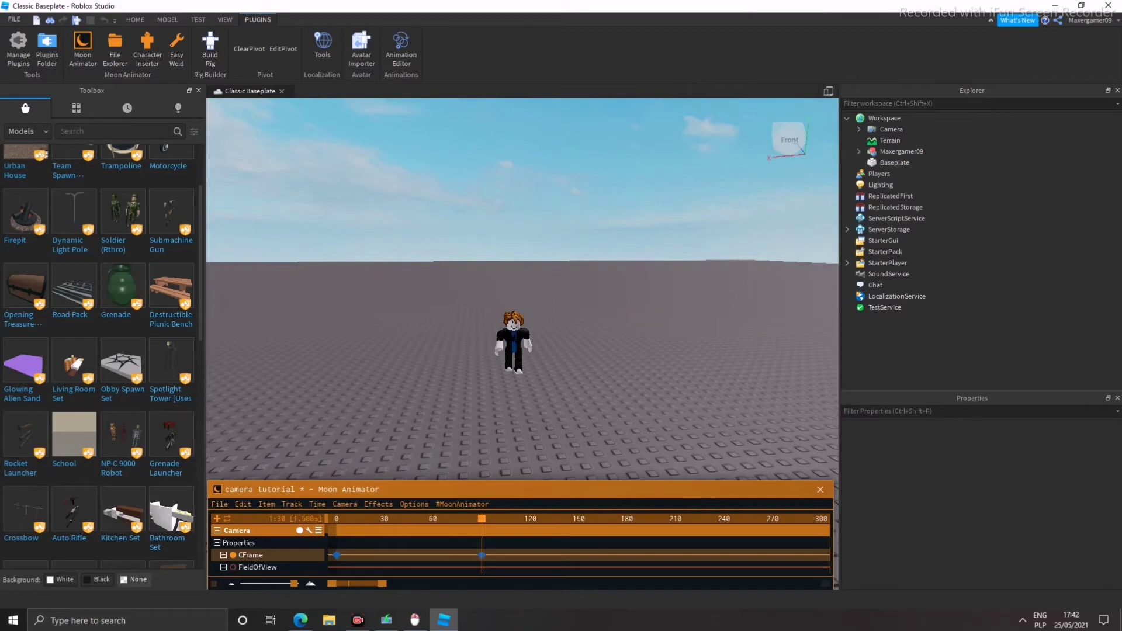
Play the camera move from frame 0, and delete the CFrame keyframe at frame 90
drag(481, 519, 335, 519)
key(space)
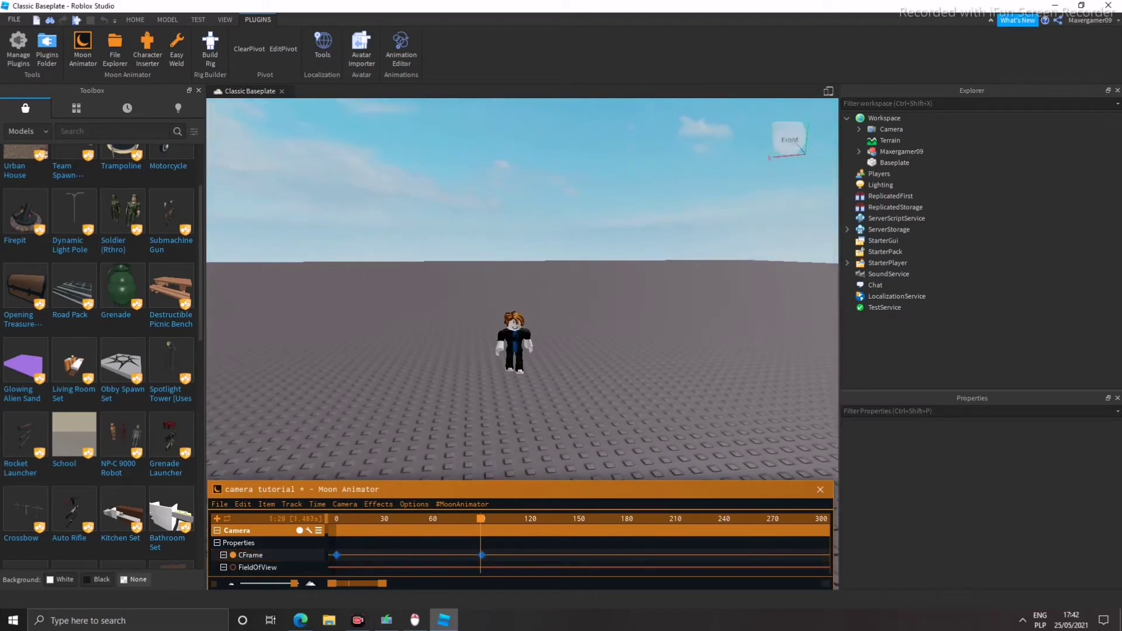
drag(481, 519, 483, 519)
click(482, 556)
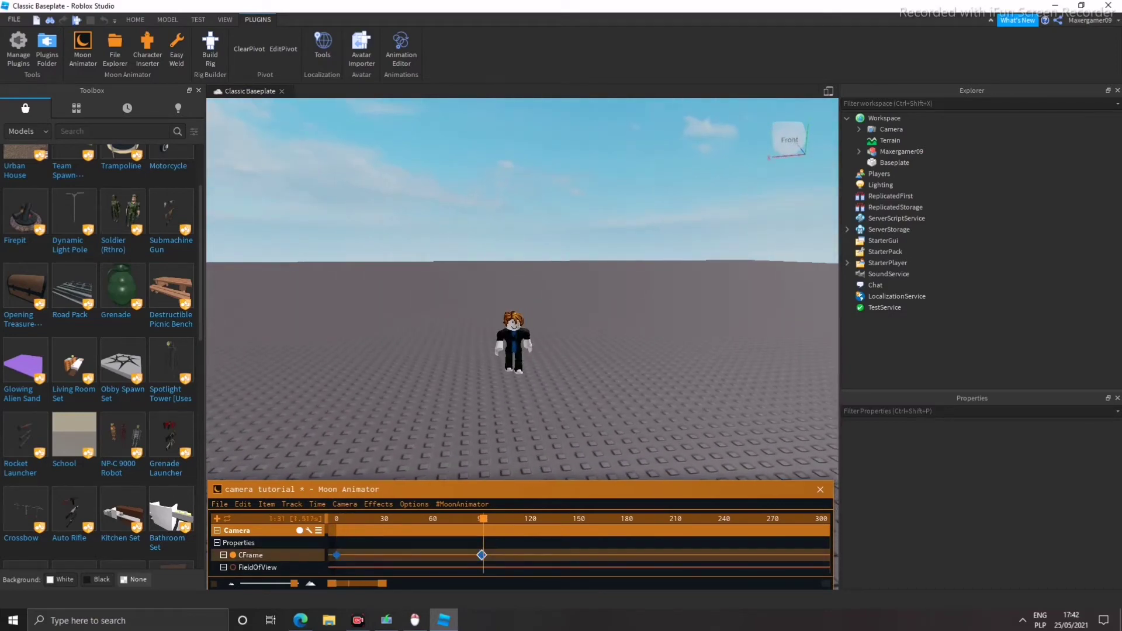
click(242, 504)
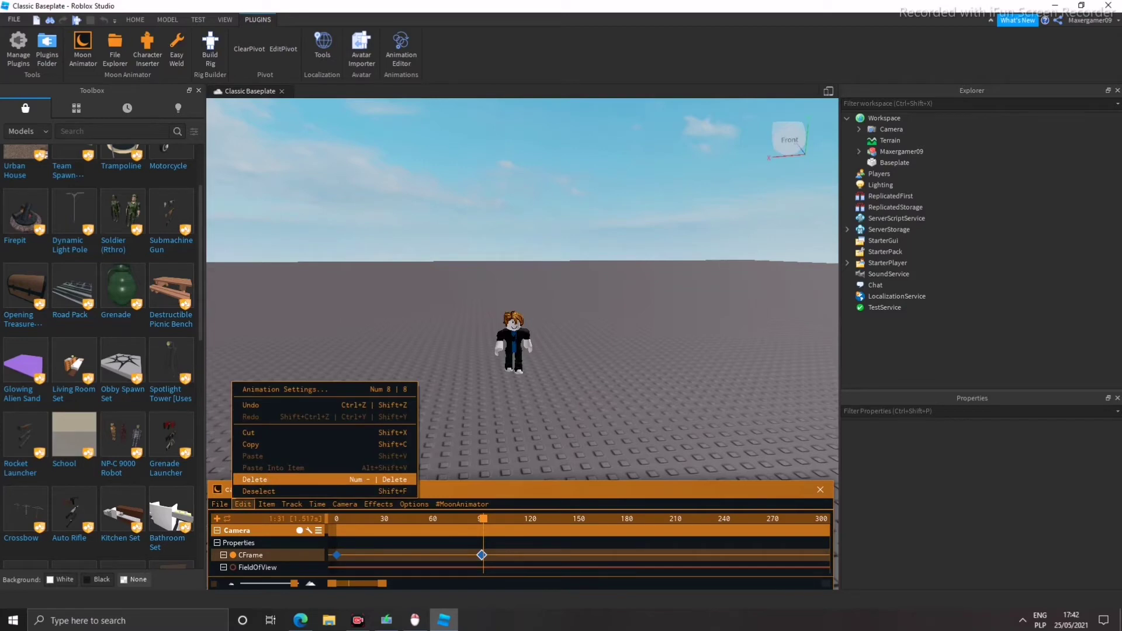
click(257, 479)
At frame 90, reframe the camera to face the character from the front and add a new CFrame keyframe
drag(483, 519, 481, 519)
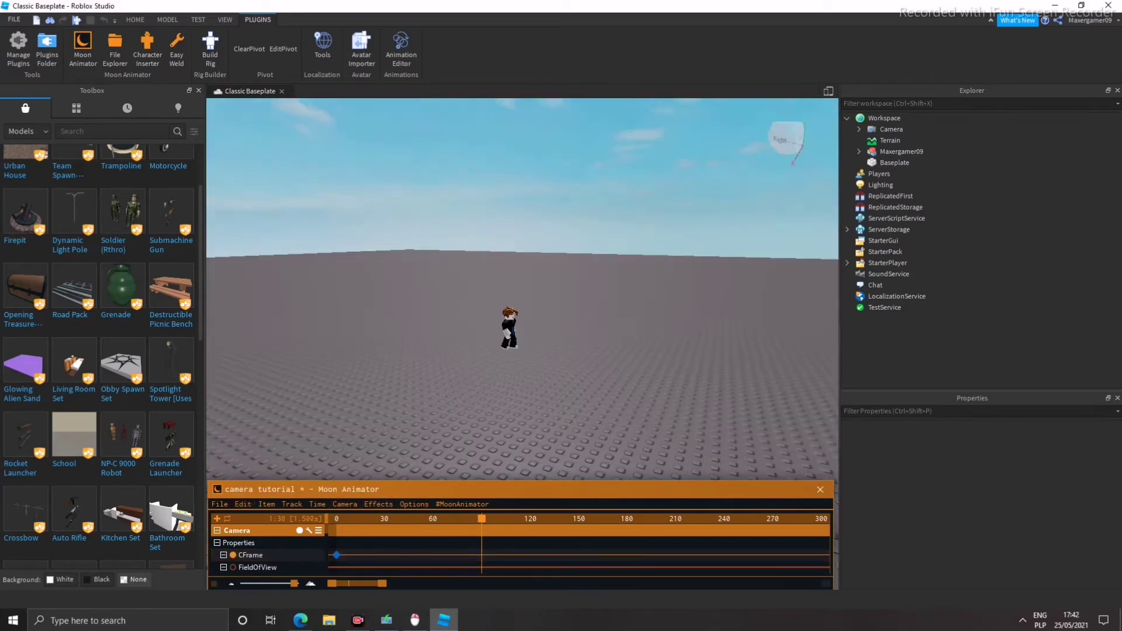
key(w)
right_drag(523, 289, 409, 257)
key(s)
key(w)
key(s)
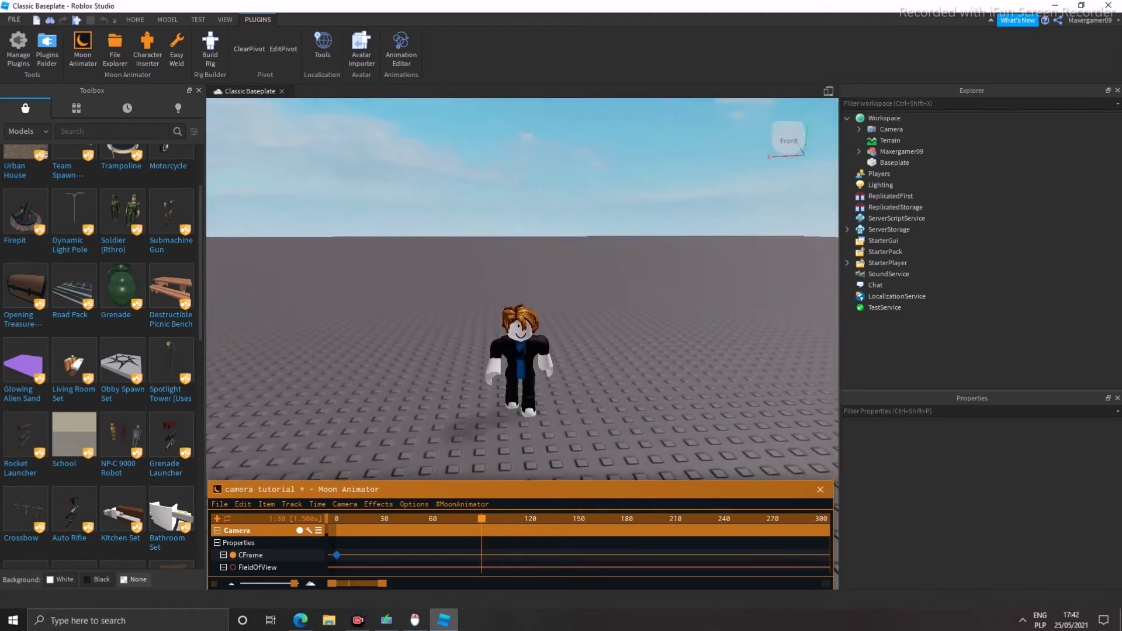
key(w)
right_drag(522, 289, 507, 317)
key(s)
key(w)
key(s)
key(w)
key(s)
key(s)
key(e)
key(q)
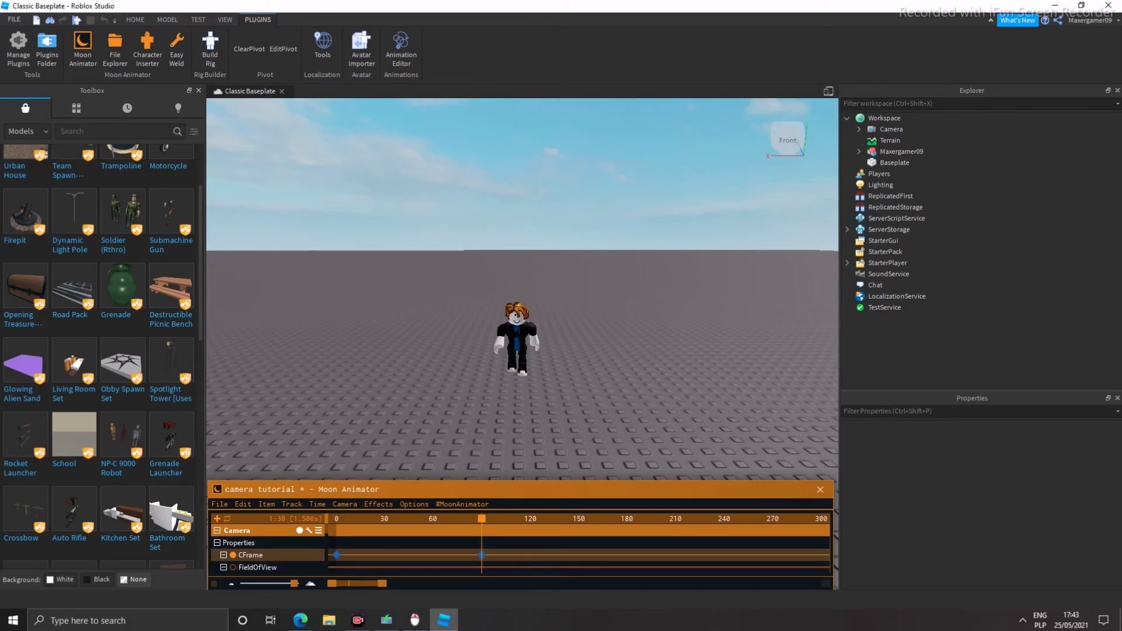
Set the easing of the CFrame keyframe at frame 90 to Sine with direction In
click(482, 555)
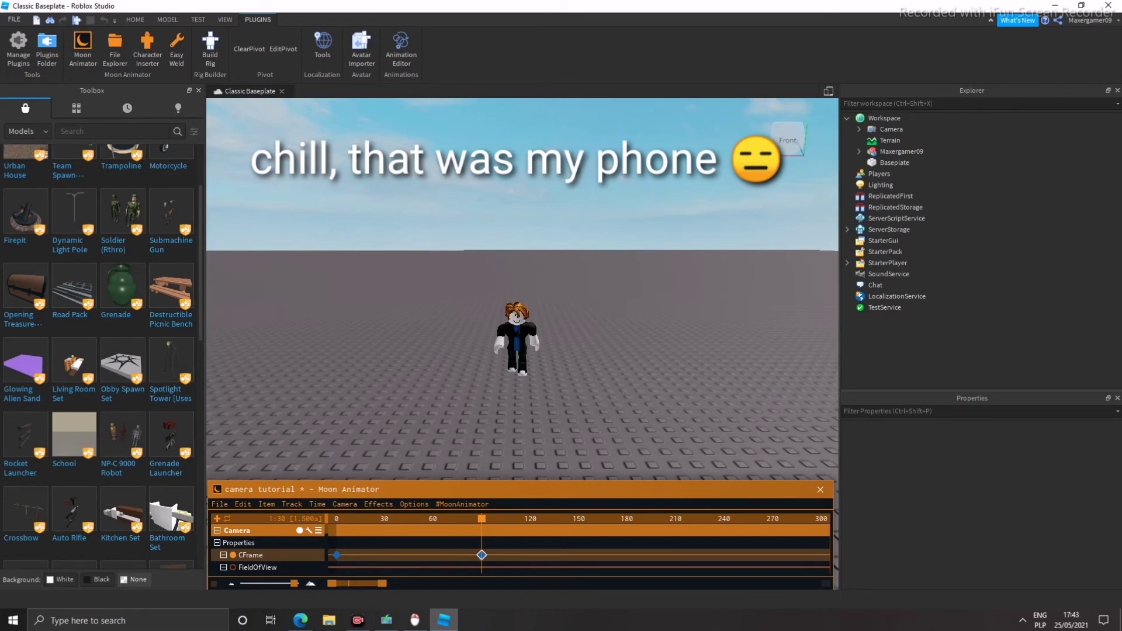
click(244, 505)
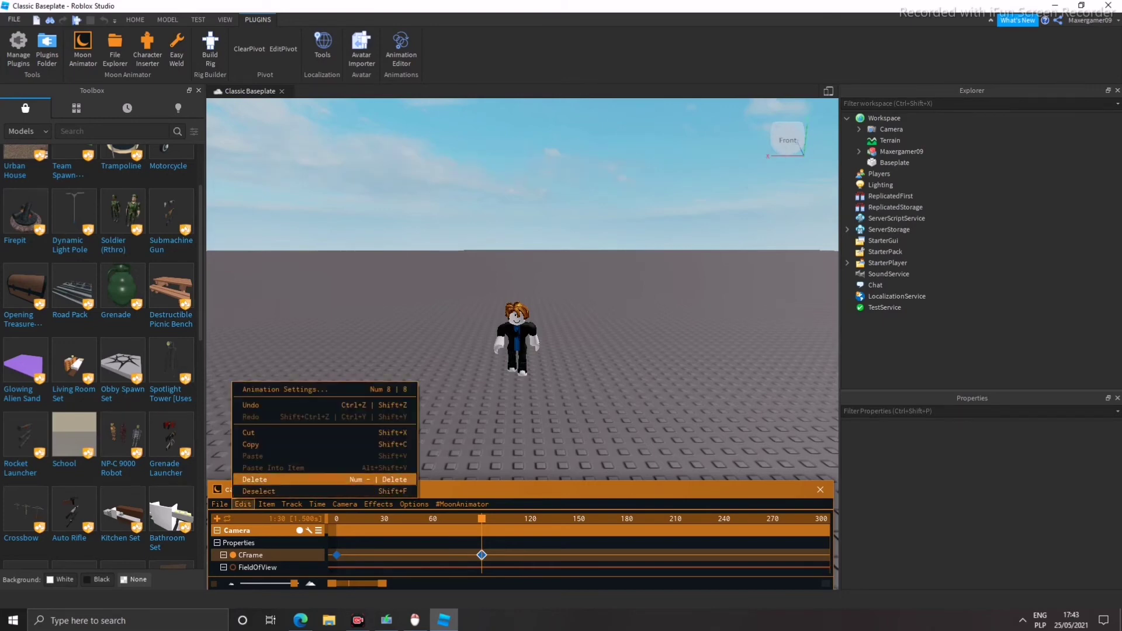
mouse_move(414, 504)
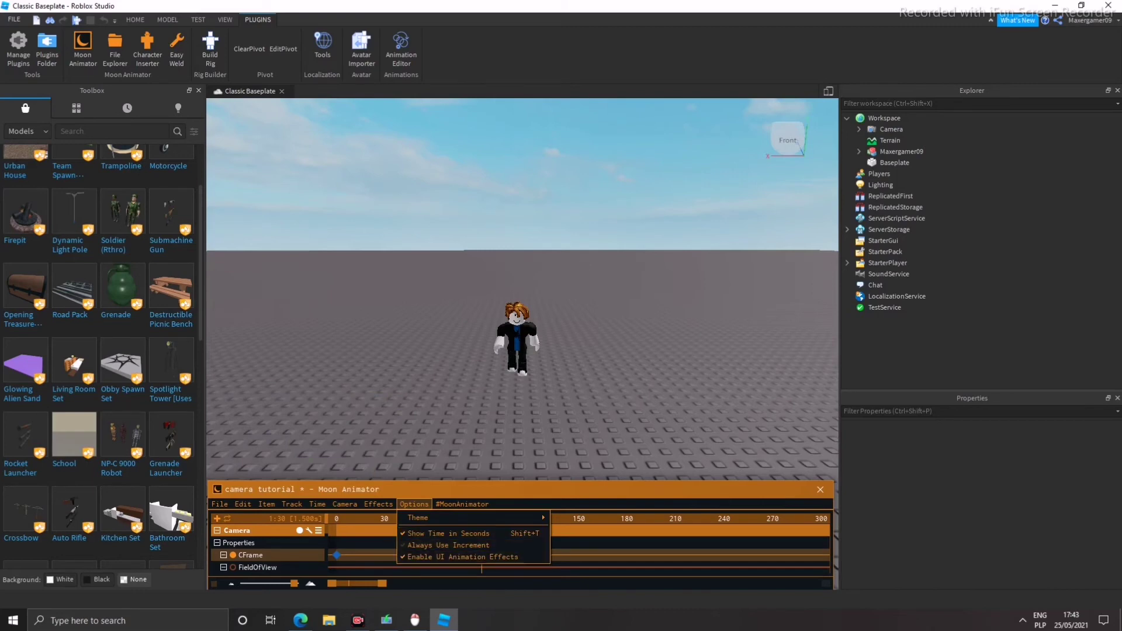
key(7)
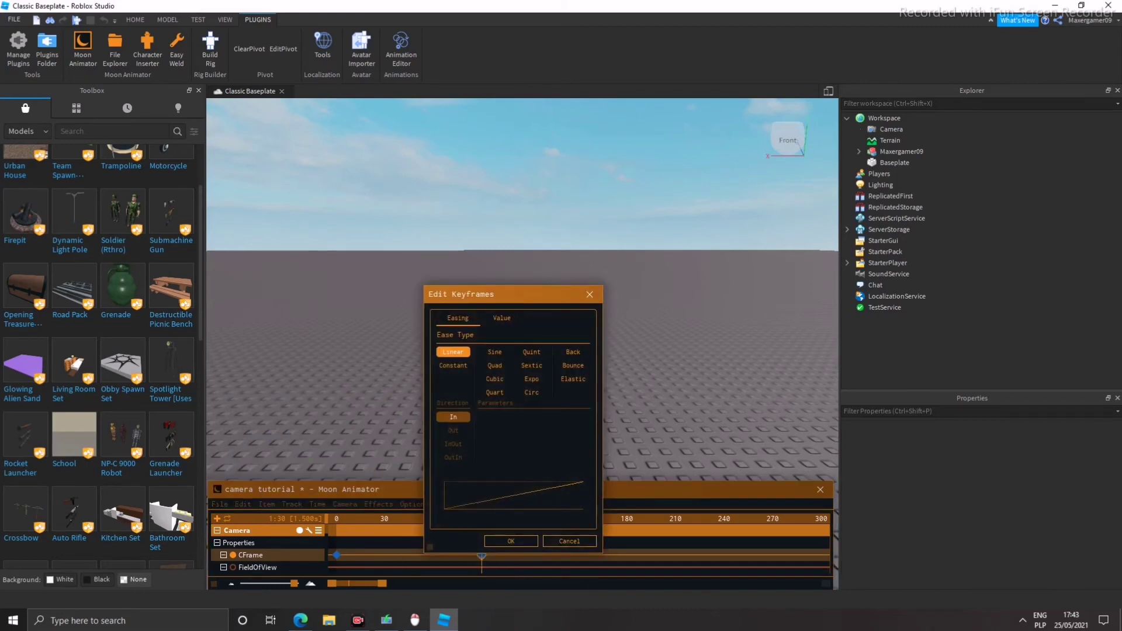
click(494, 352)
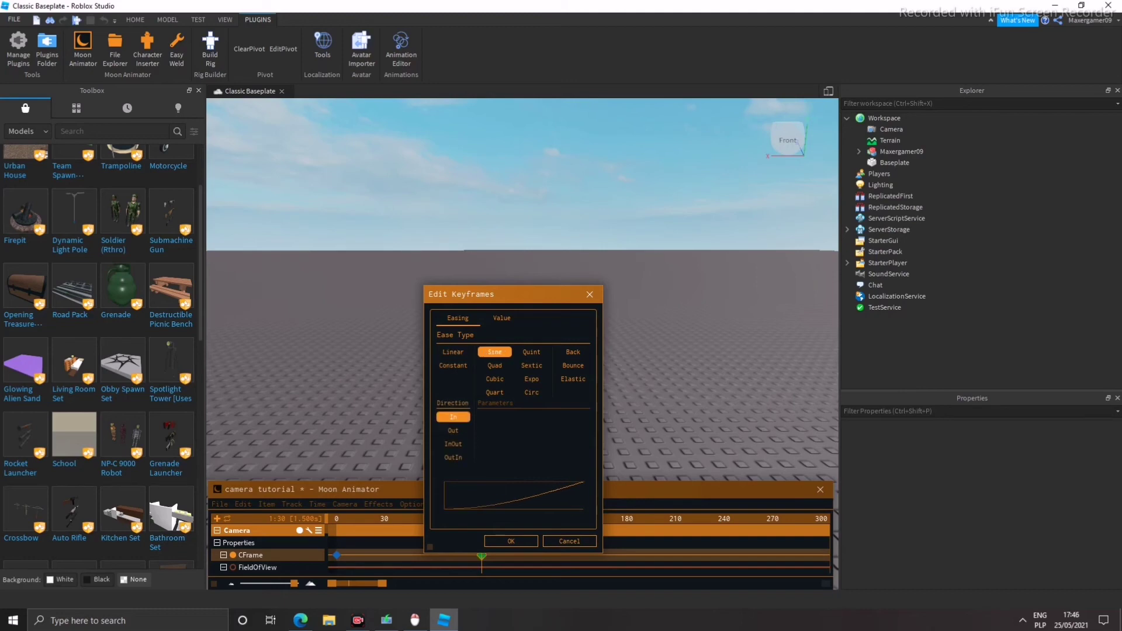
click(511, 541)
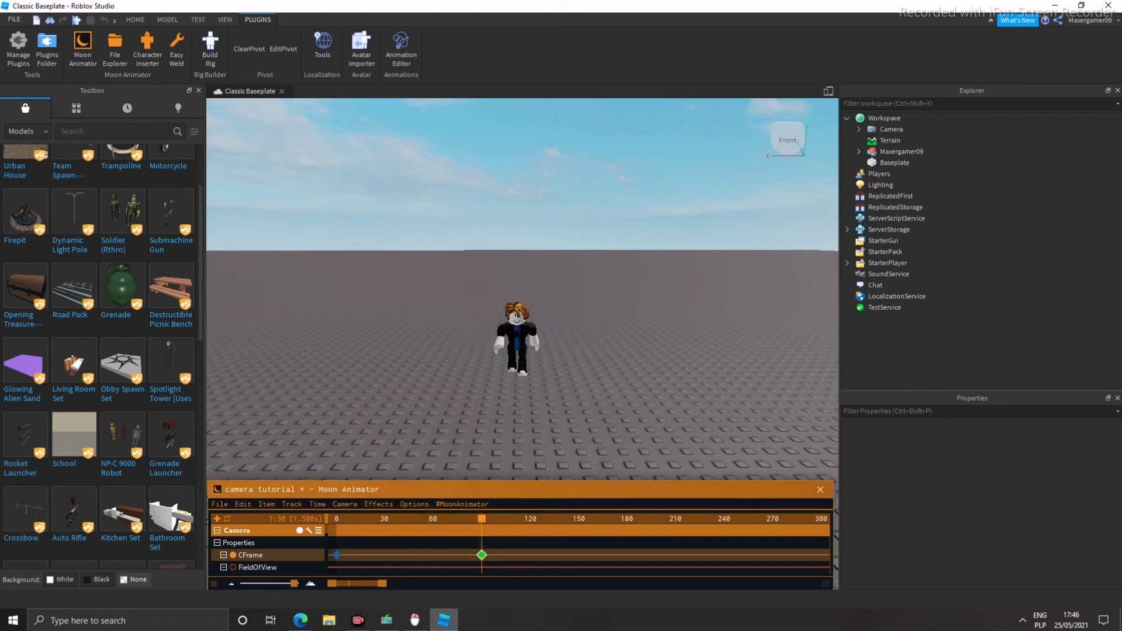
Play the animation from frame 0 and scrub back through the timeline to review the eased camera move
drag(482, 519, 336, 520)
key(space)
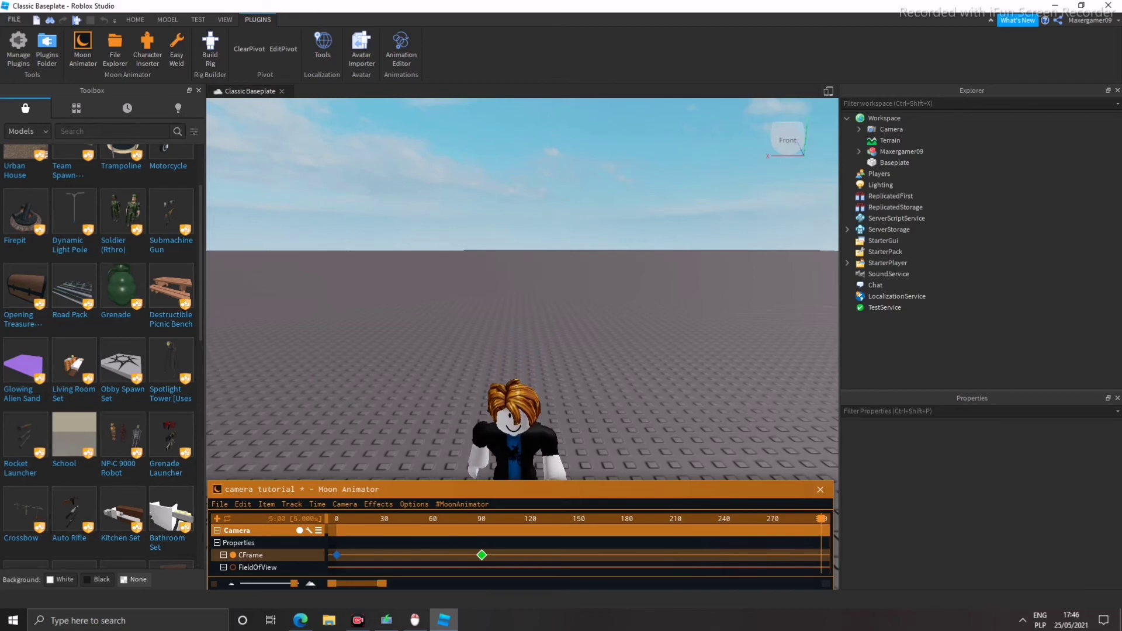
key(s)
key(a)
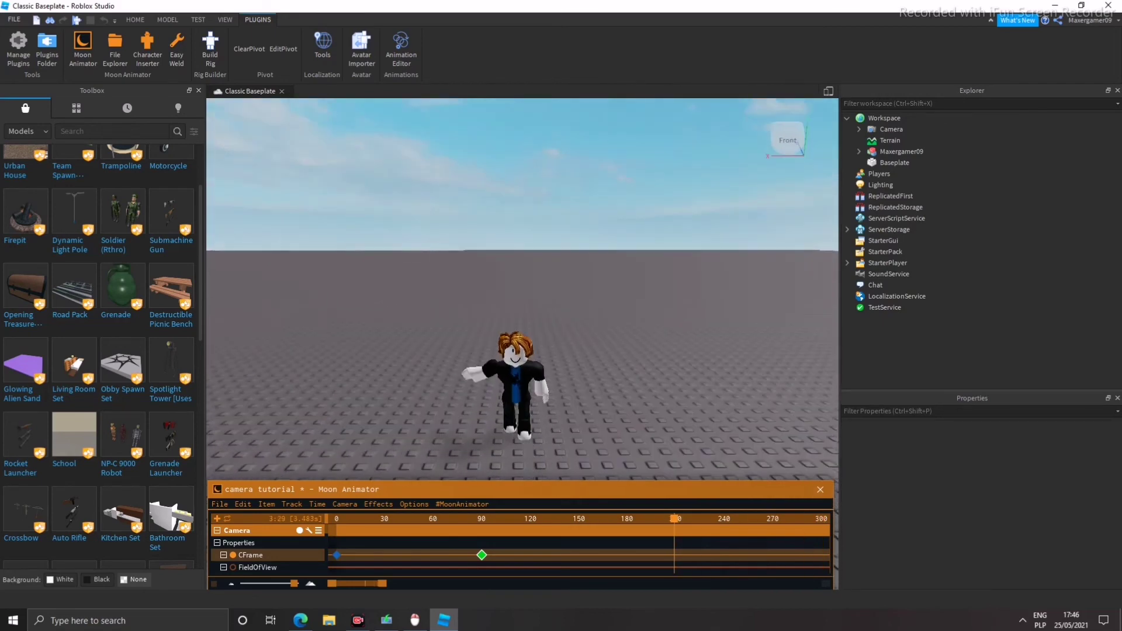
drag(674, 526, 427, 519)
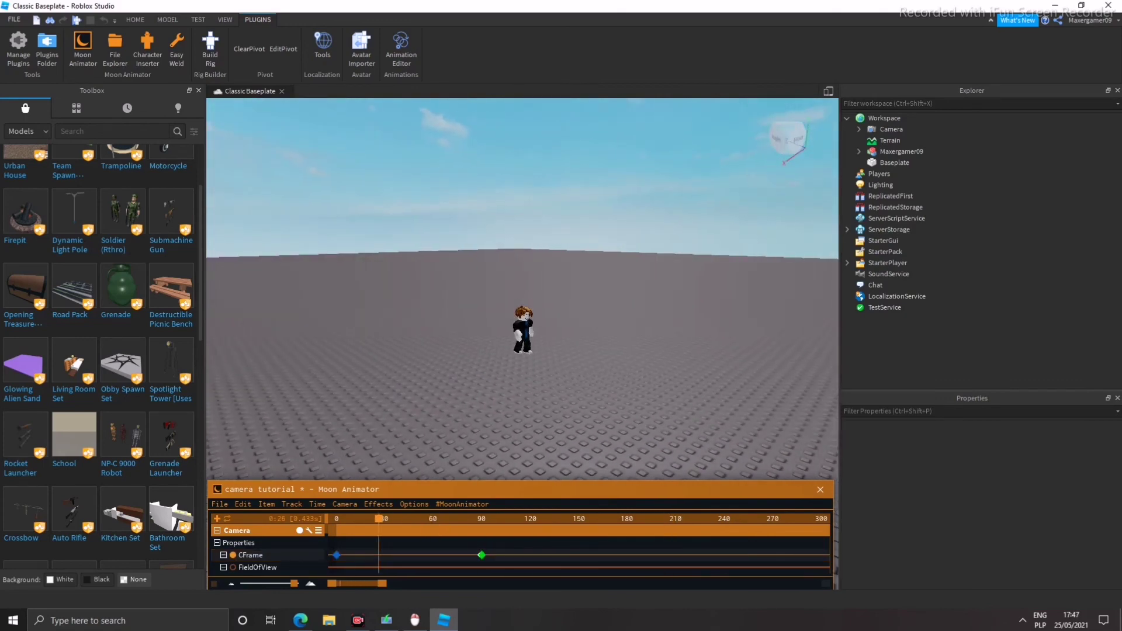